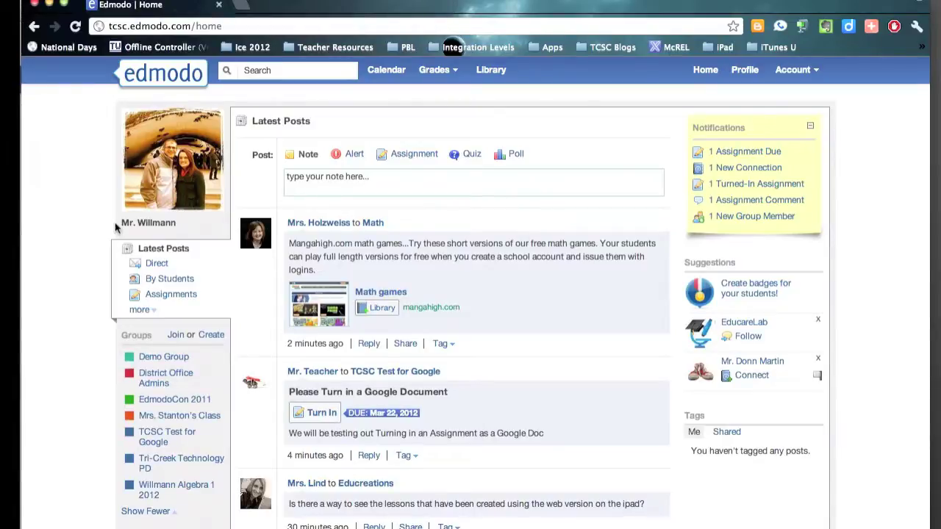
Start connecting the Edmodo Library's Google Docs section to a Google account
click(495, 72)
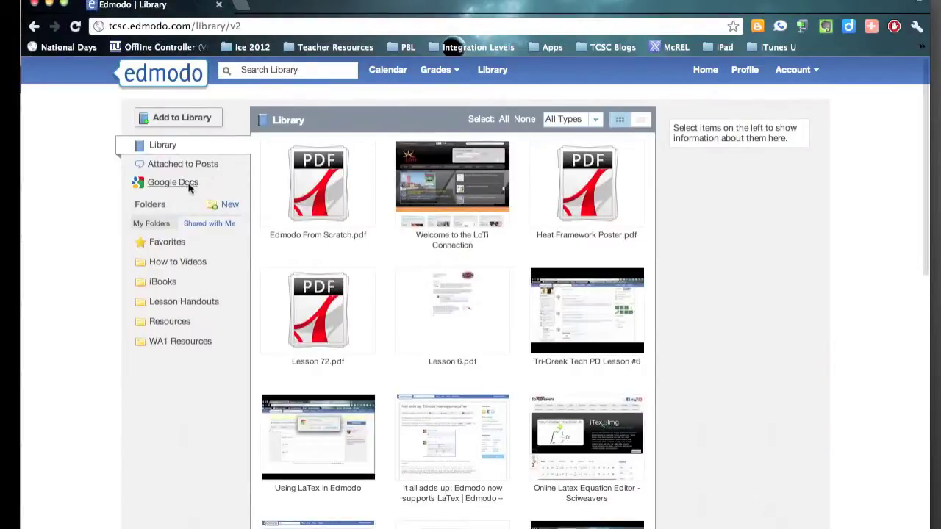
click(189, 187)
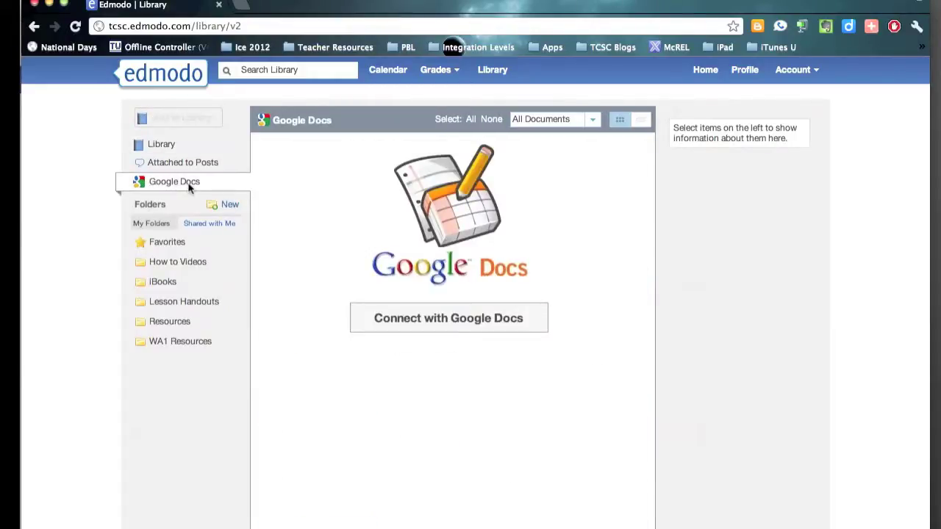
click(467, 325)
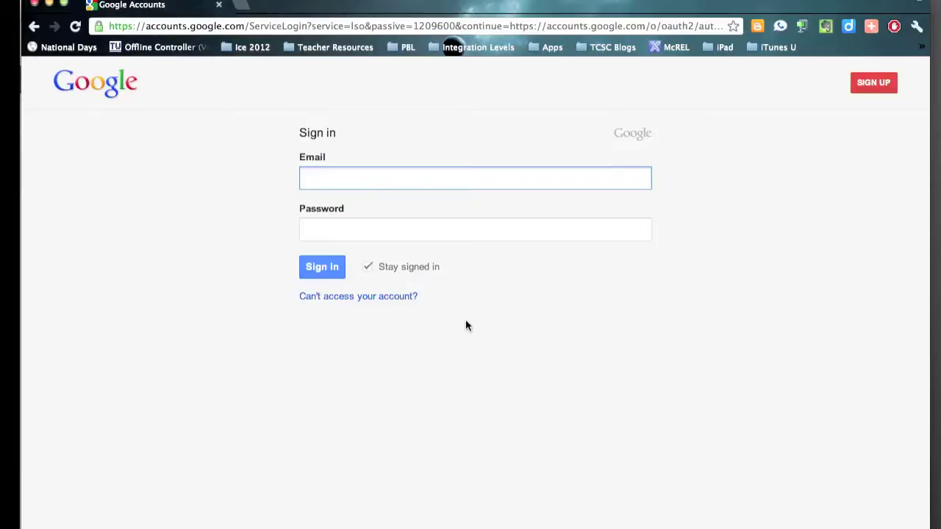
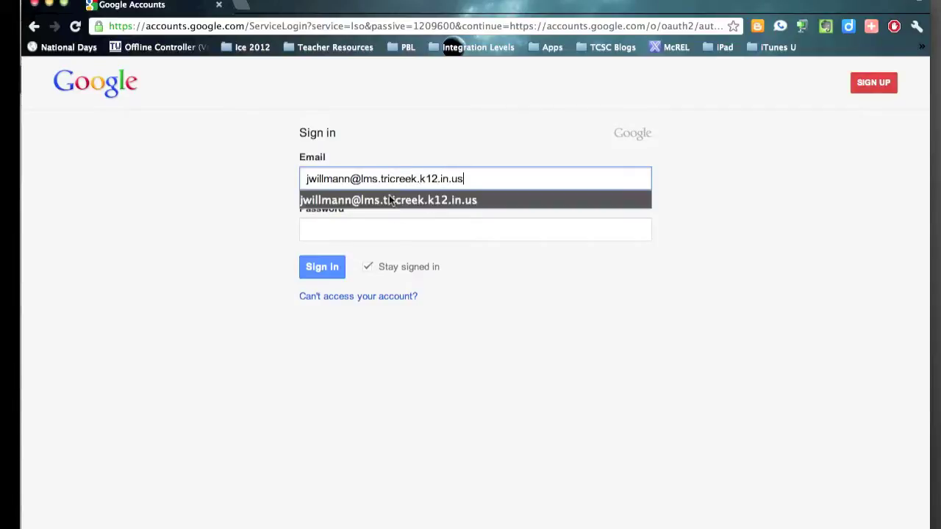
Enter the school email address, correcting the subdomain after the @
click(380, 181)
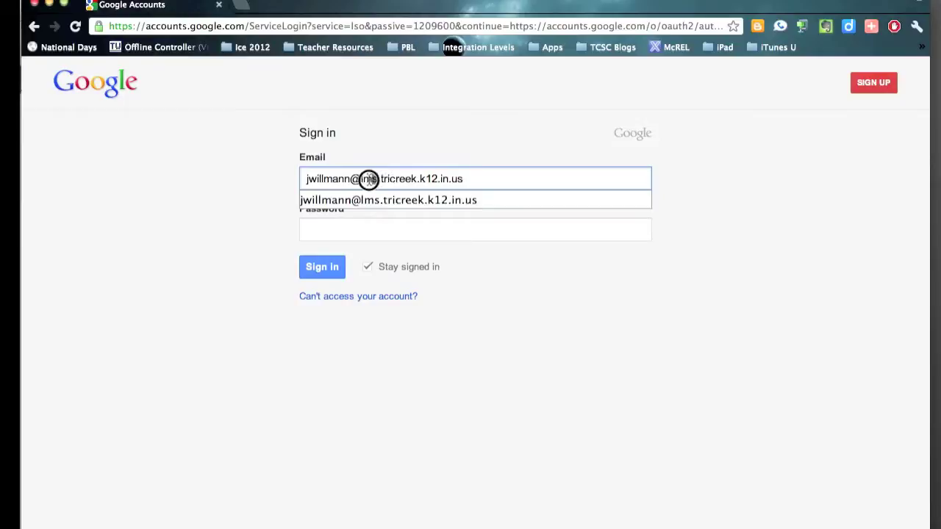
double_click(368, 178)
text(lhs)
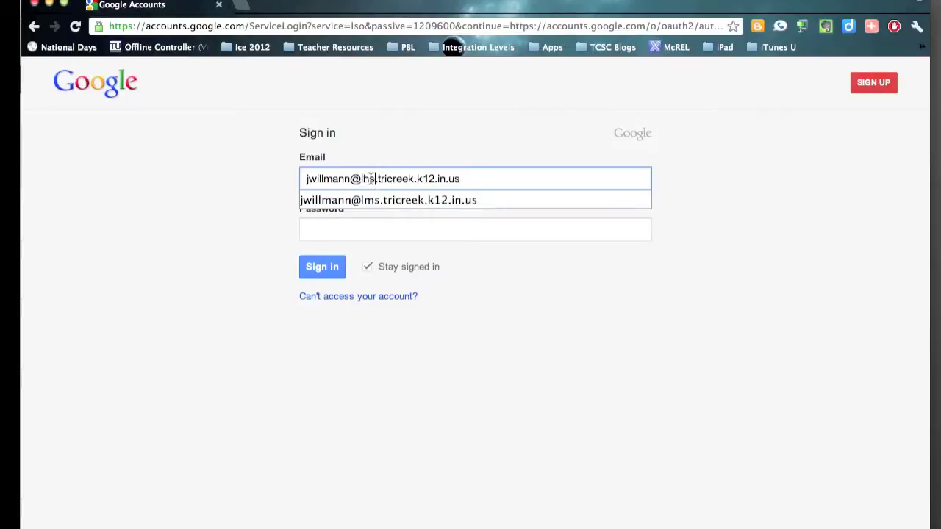
double_click(361, 179)
text(tce)
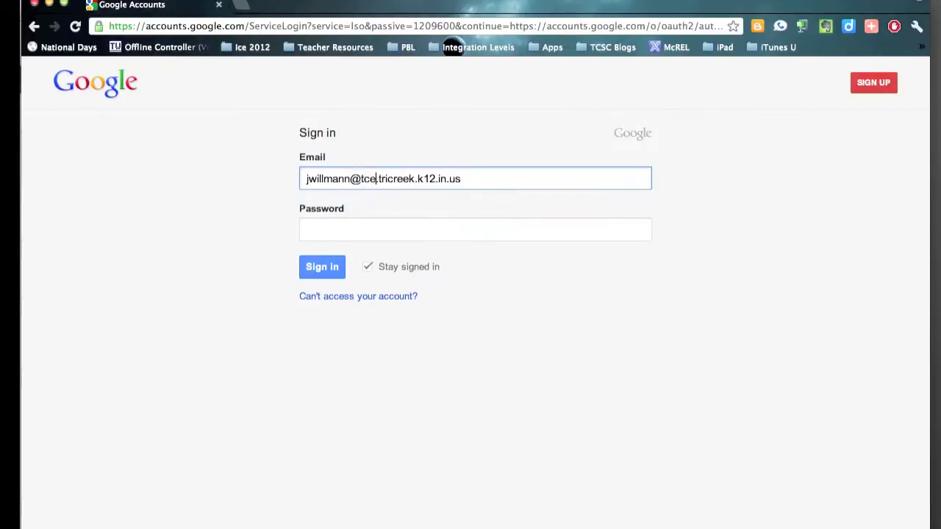
double_click(368, 179)
text(ohe)
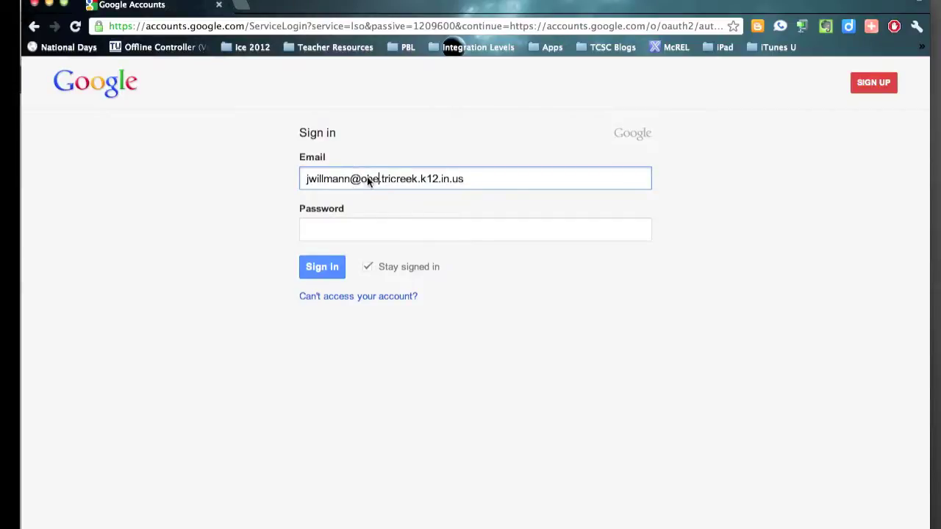
double_click(368, 179)
text(ipe)
click(375, 183)
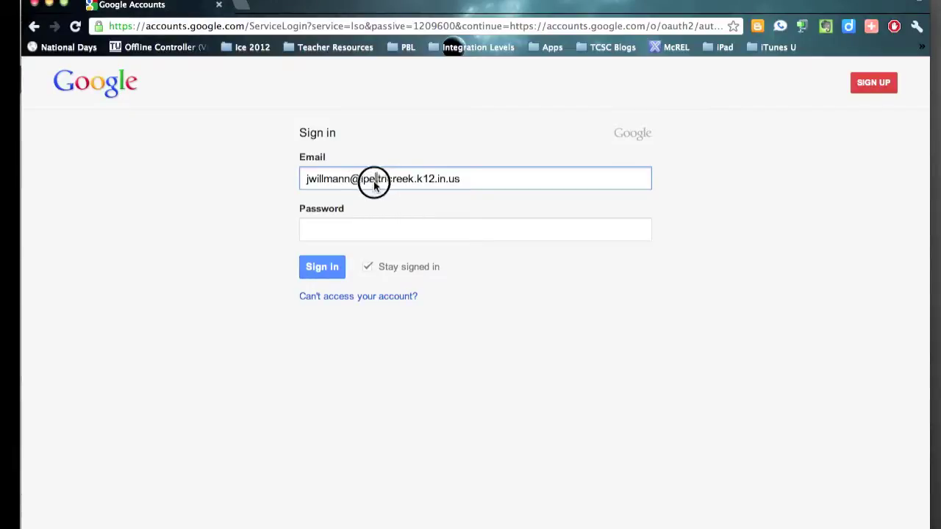
drag(375, 182, 363, 182)
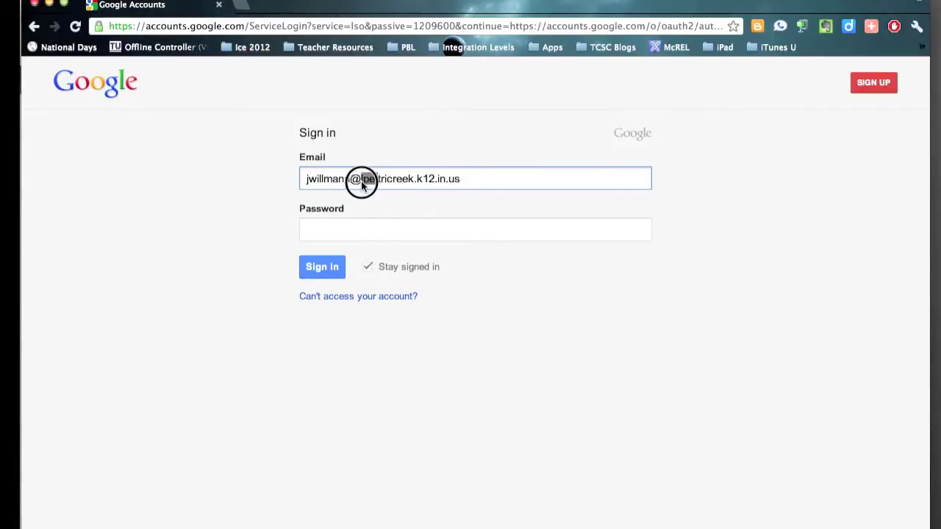
key(BackSpace)
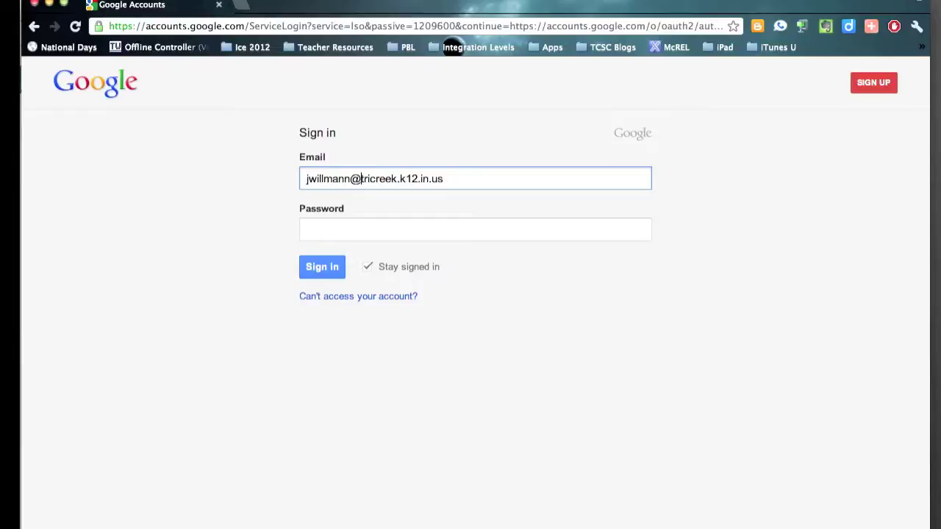
Enter the account password and sign in to Google
click(393, 235)
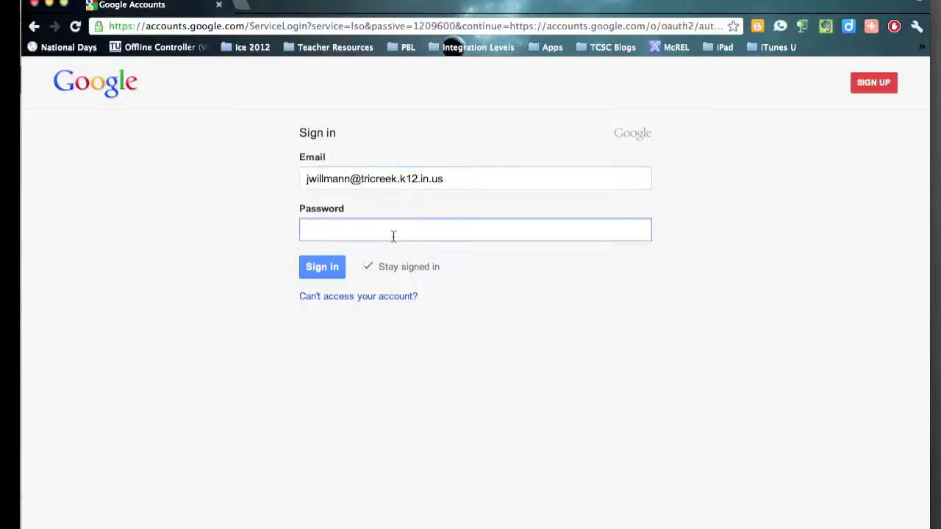
text(•••••••••)
click(322, 270)
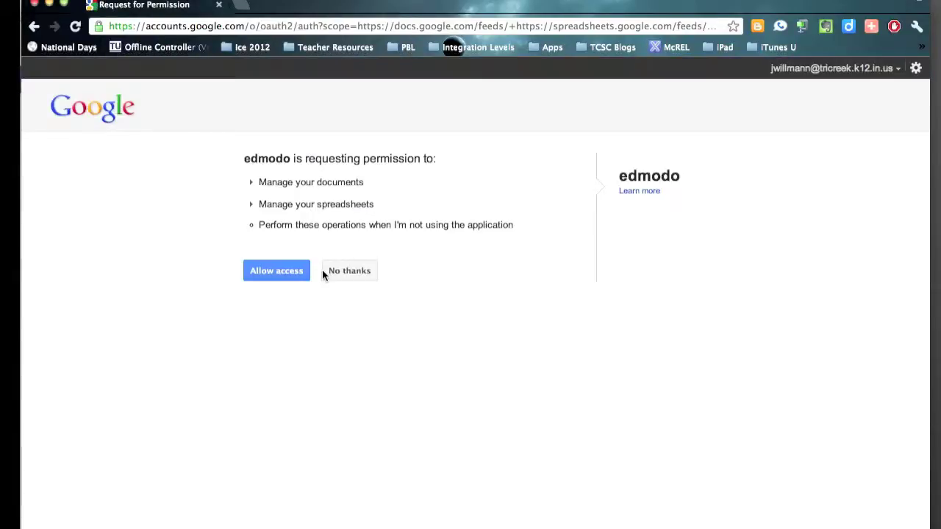
Allow Edmodo to manage Google documents and spreadsheets, then load more documents in the library grid
click(272, 272)
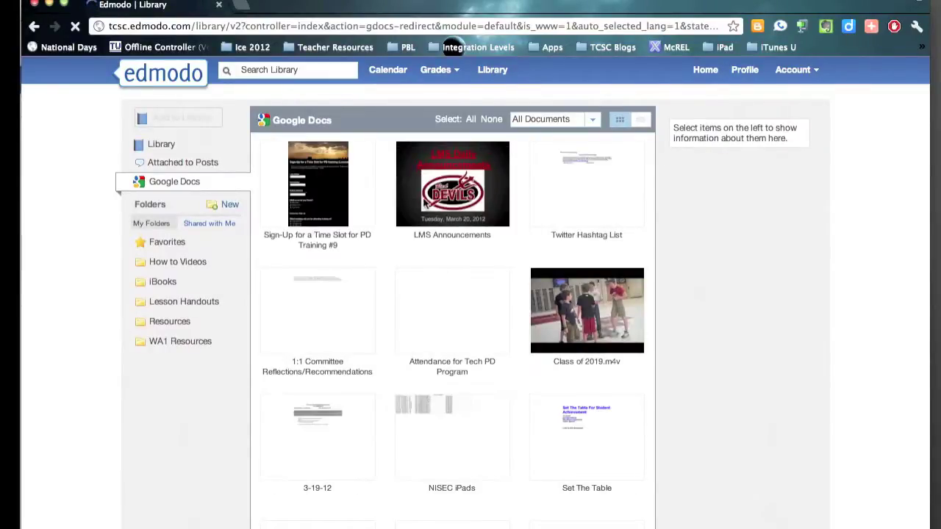
scroll(438, 344, down, 1)
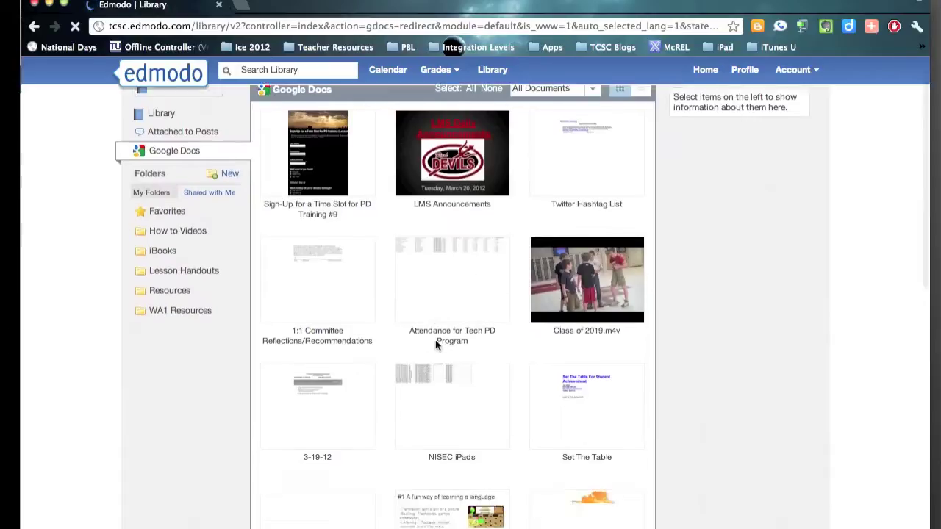
scroll(435, 344, down, 10)
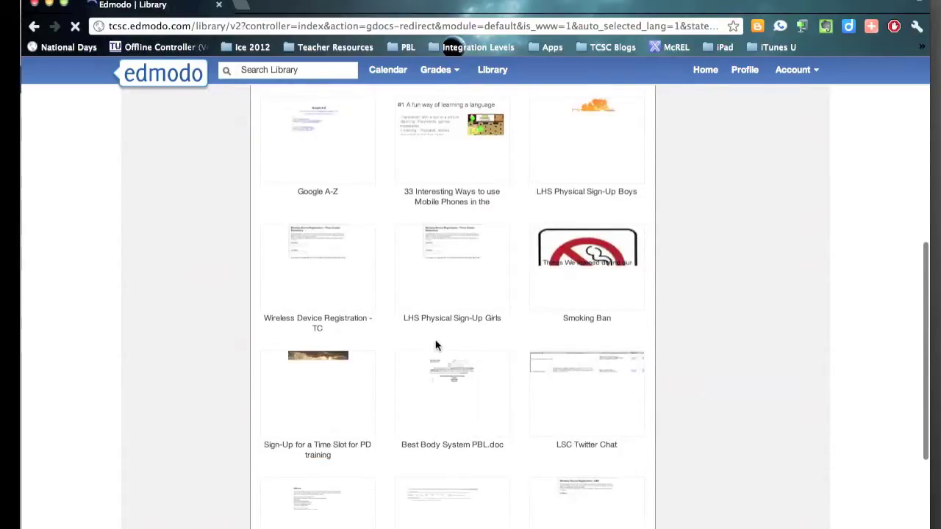
scroll(436, 344, down, 6)
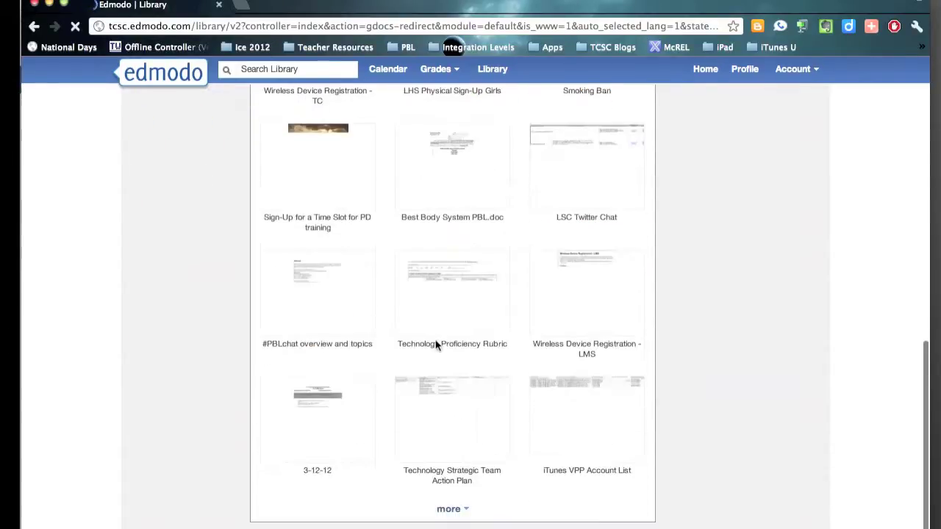
click(445, 510)
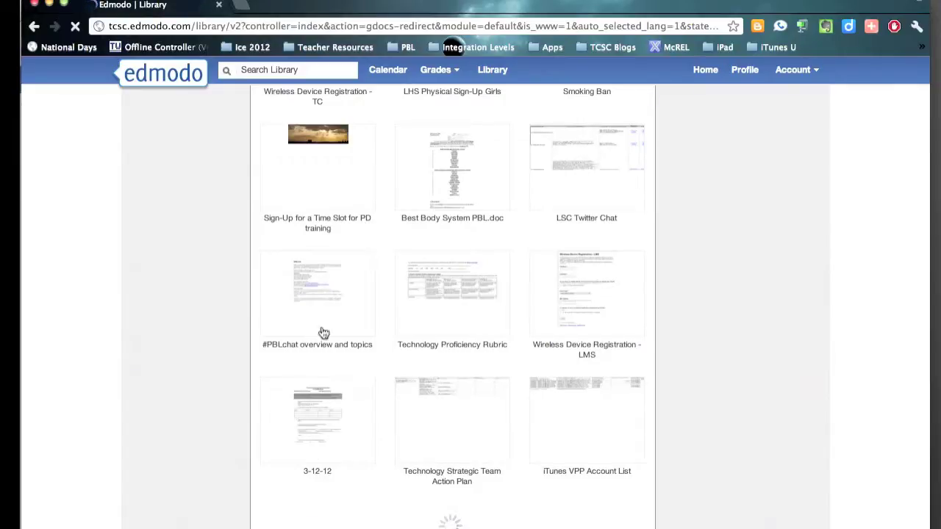
scroll(324, 333, up, 15)
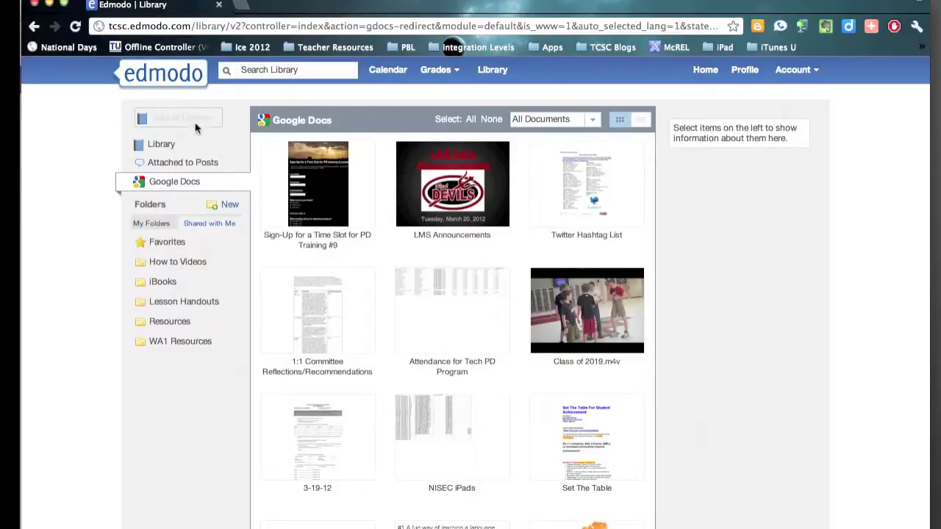
Go to the TCSC Test for Google group and turn in the Please Turn in a Google Document assignment
click(180, 77)
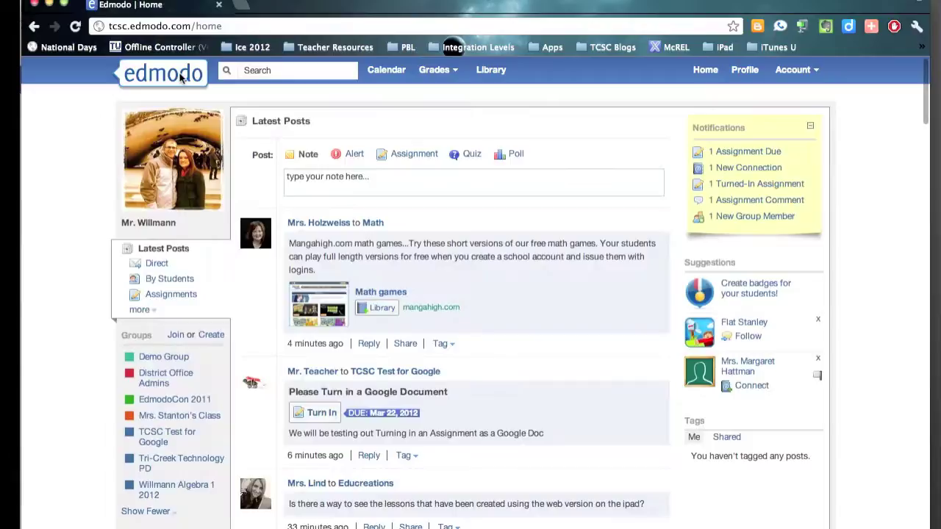
click(158, 438)
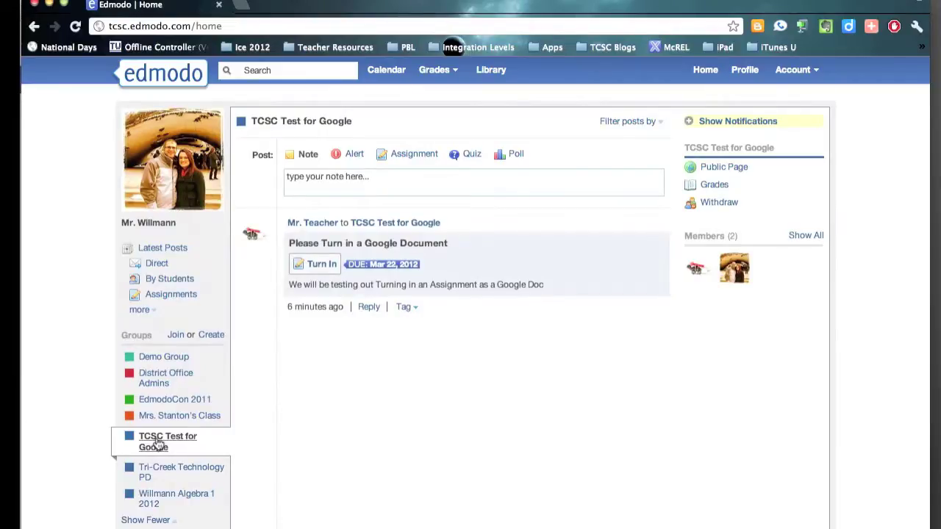
click(316, 266)
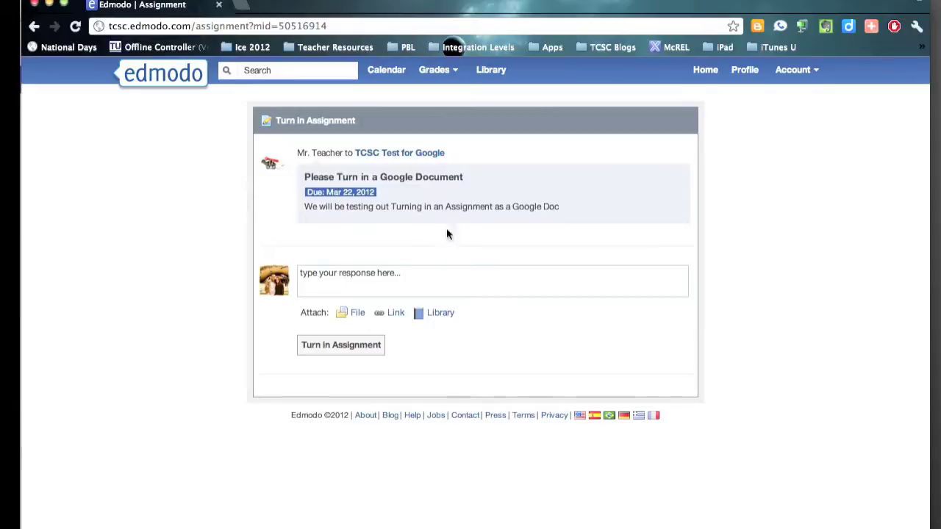
Write 'Here is my assignment:' and attach the Attendance for Tech PD Program doc, editable by connected users
click(361, 284)
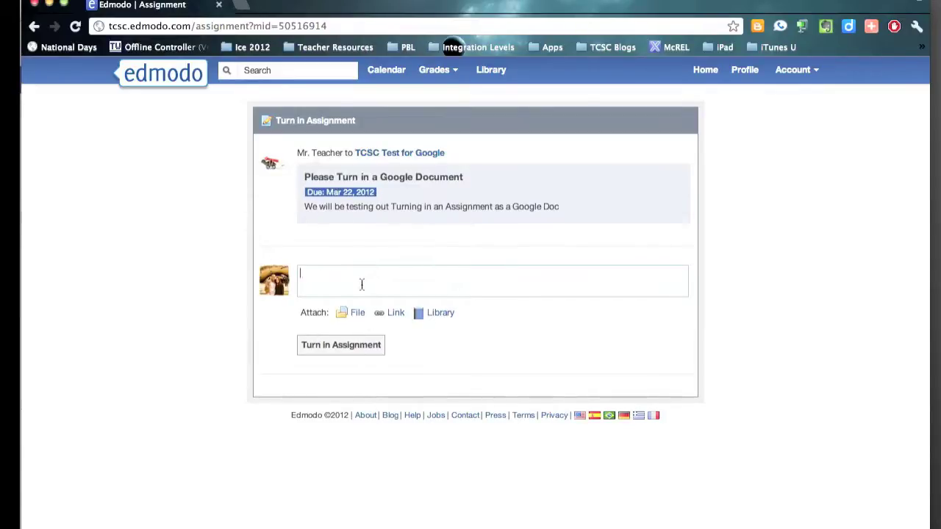
text(Here is my as)
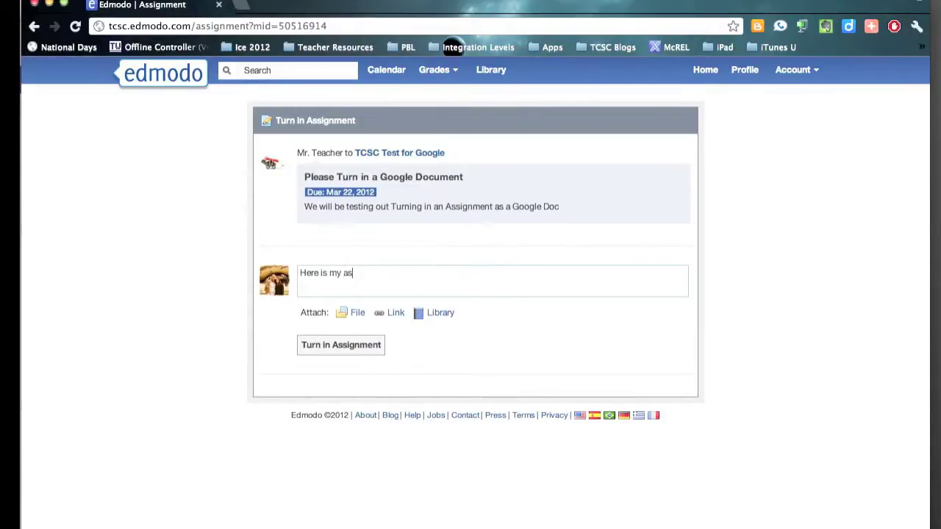
text(signment:)
click(448, 313)
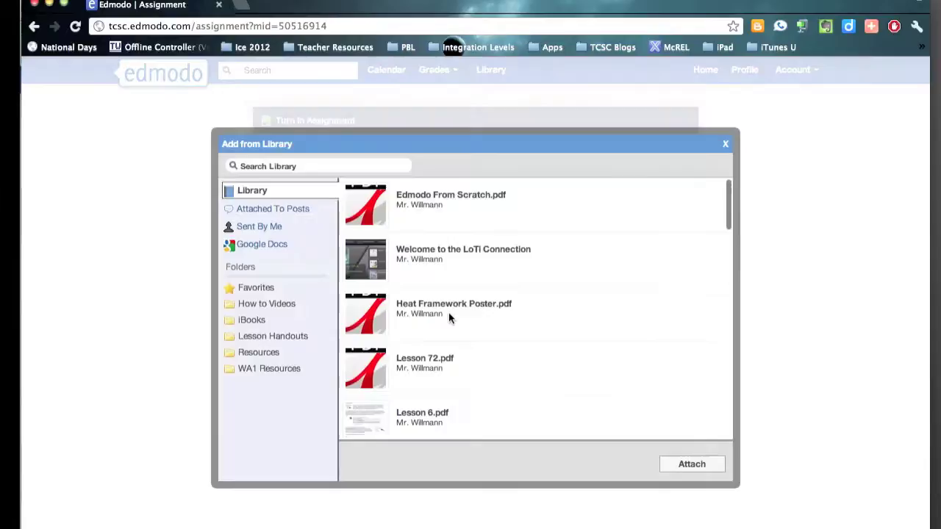
click(288, 248)
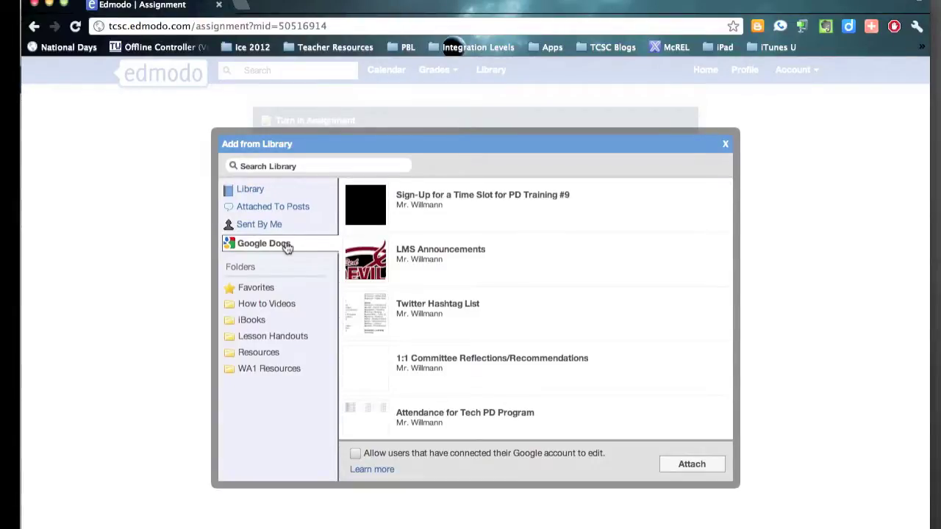
scroll(473, 325, down, 5)
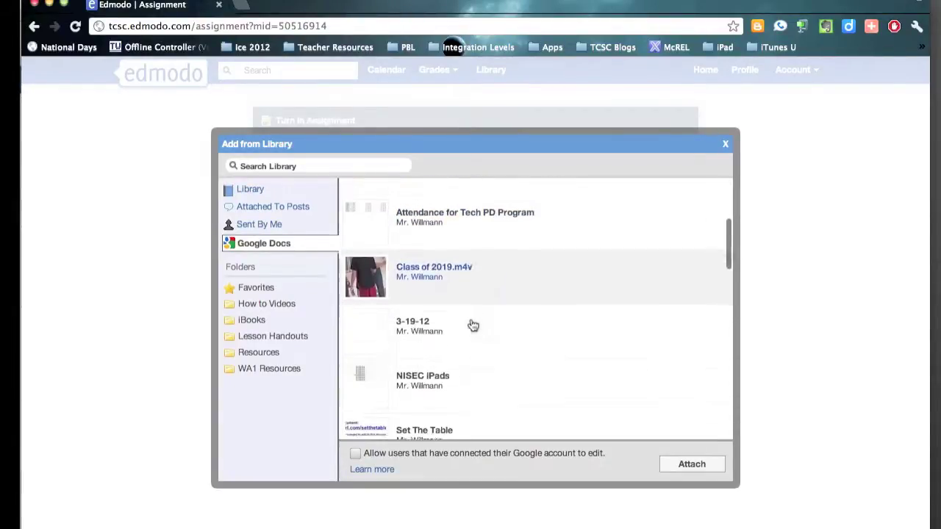
scroll(473, 326, up, 2)
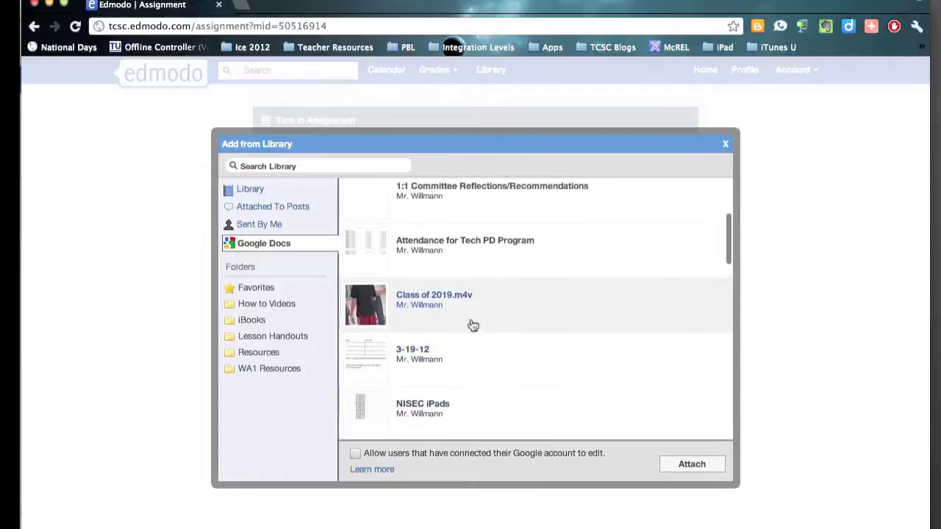
click(371, 245)
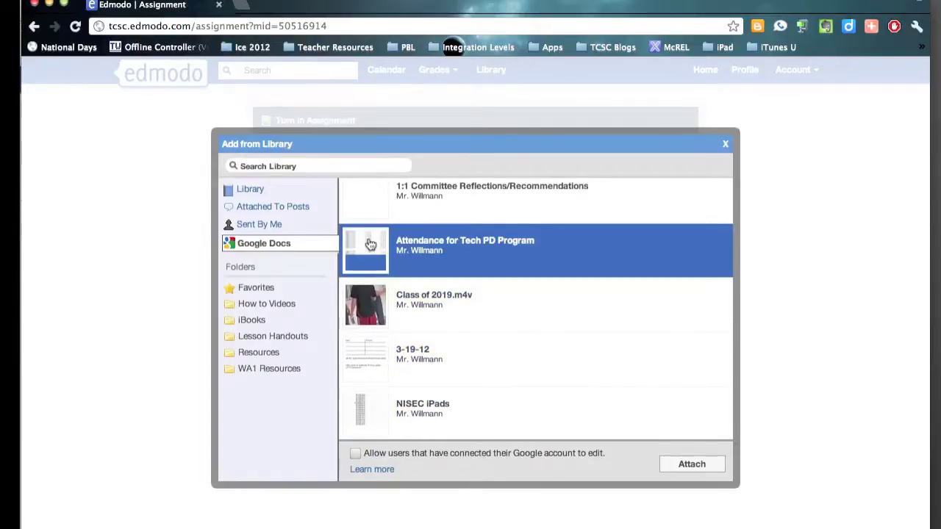
click(356, 455)
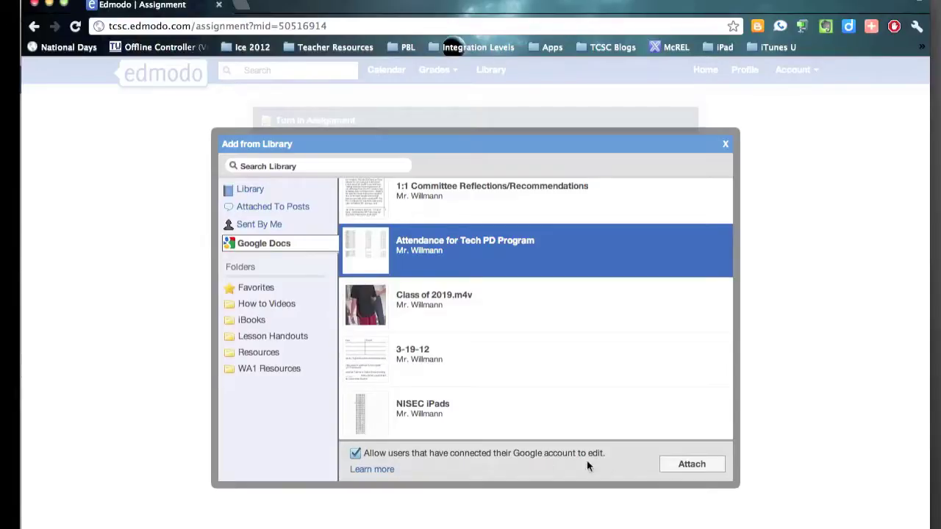
click(691, 465)
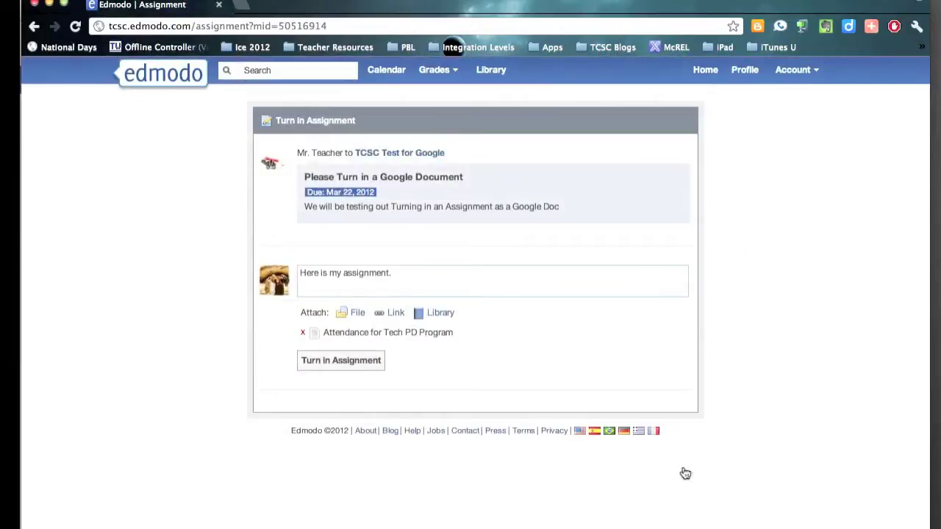
Turn in the assignment, then switch to the teacher's Edmodo browser window
click(344, 366)
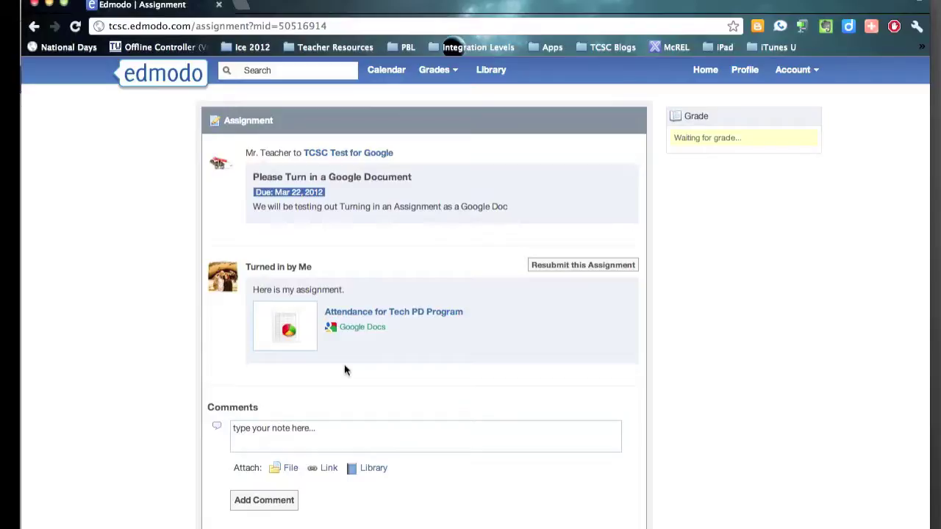
key(F3)
click(261, 224)
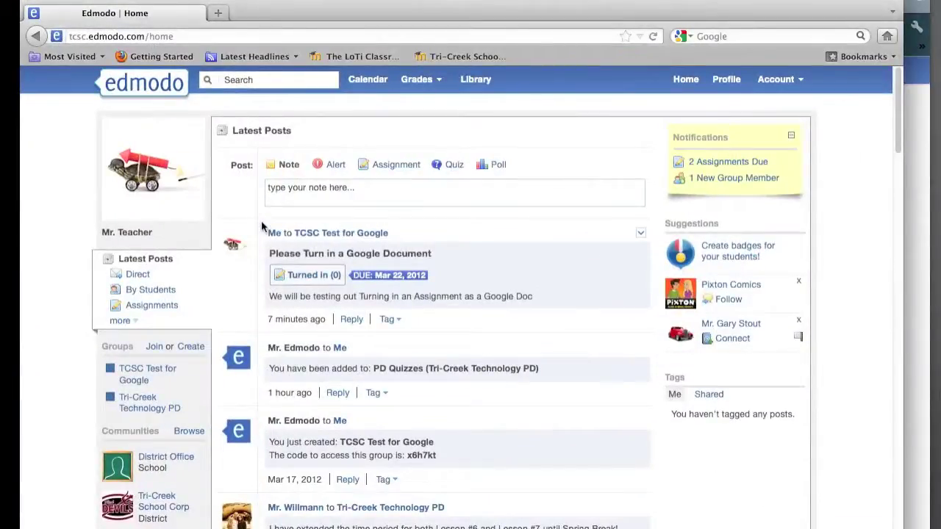
Open the TCSC Test for Google group and view the assignment's Turned In (1) submissions
click(155, 375)
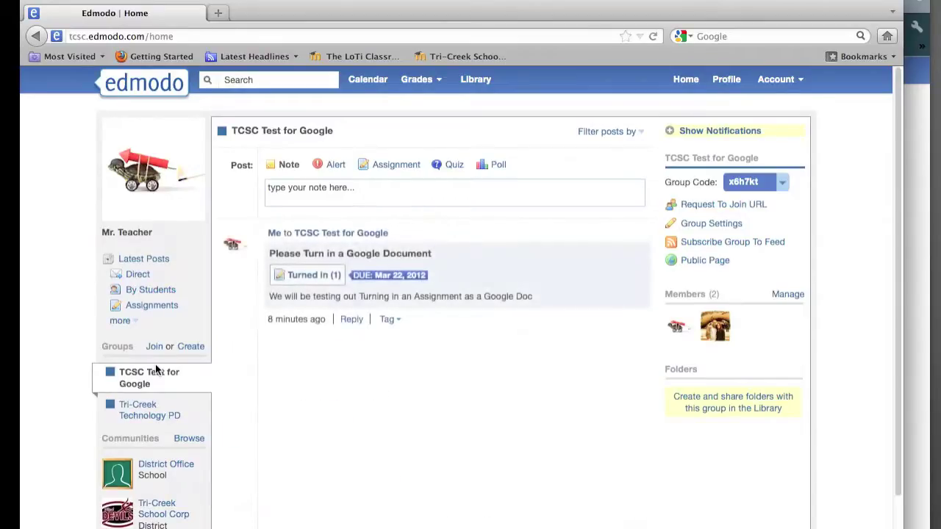
click(315, 277)
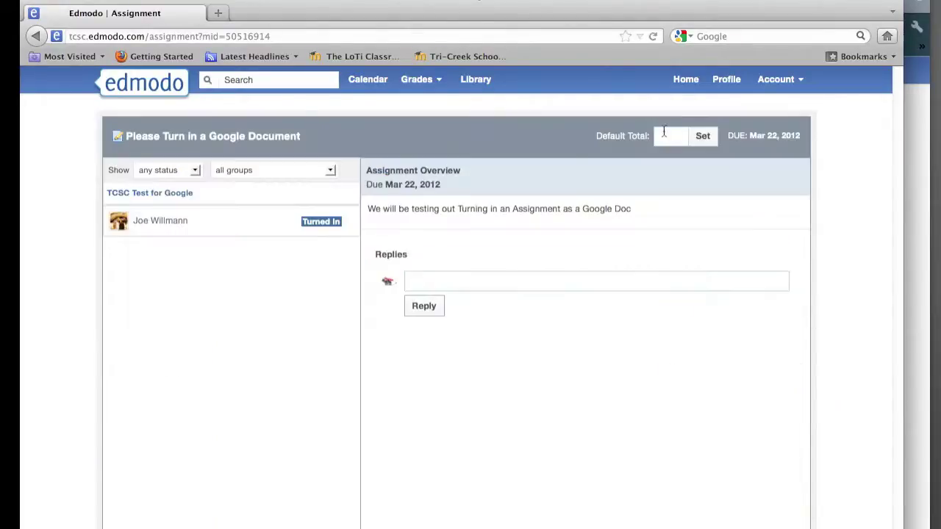
Set the default total to 1 and open the student's turned-in attendance spreadsheet
click(664, 131)
text(1)
click(317, 228)
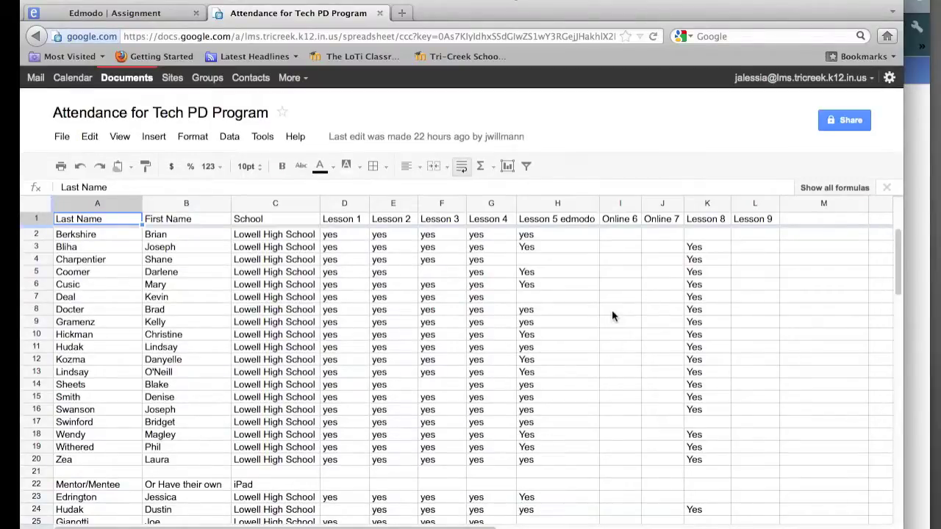
Close the Attendance for Tech PD Program tab to return to the Edmodo grading page
click(379, 13)
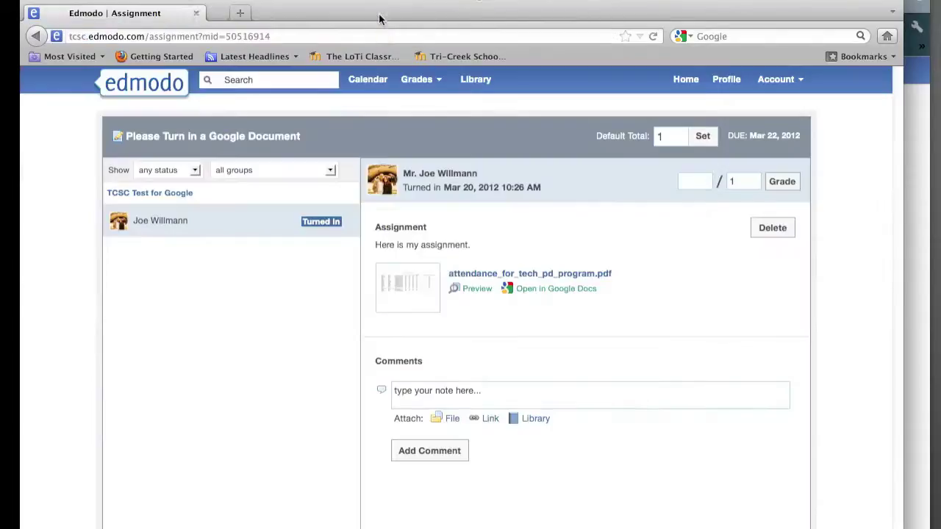